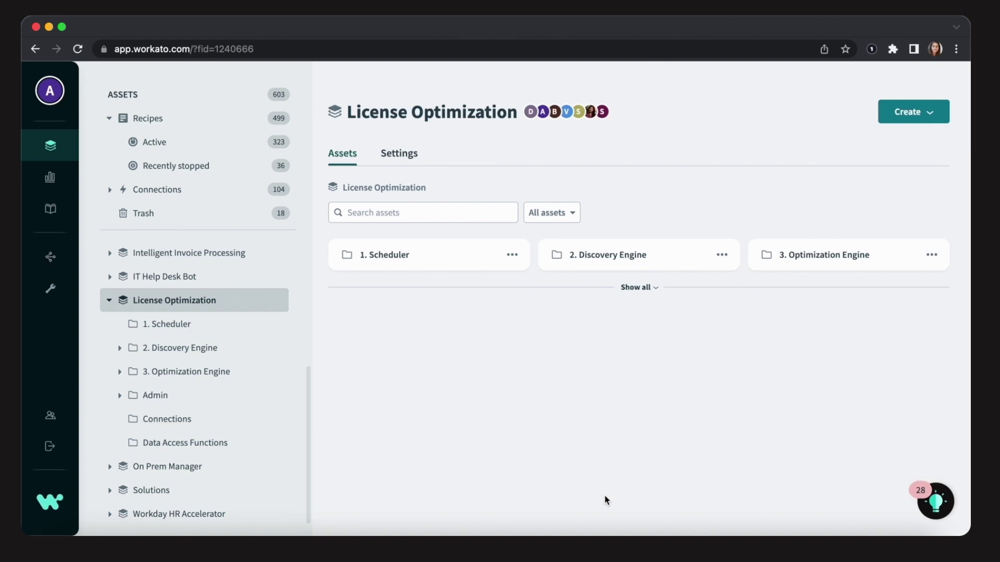
# Open the 1. Scheduler folder and view the AOPT | REC | App Optimization Scheduler recipe's job history.
pyautogui.click(164, 329)
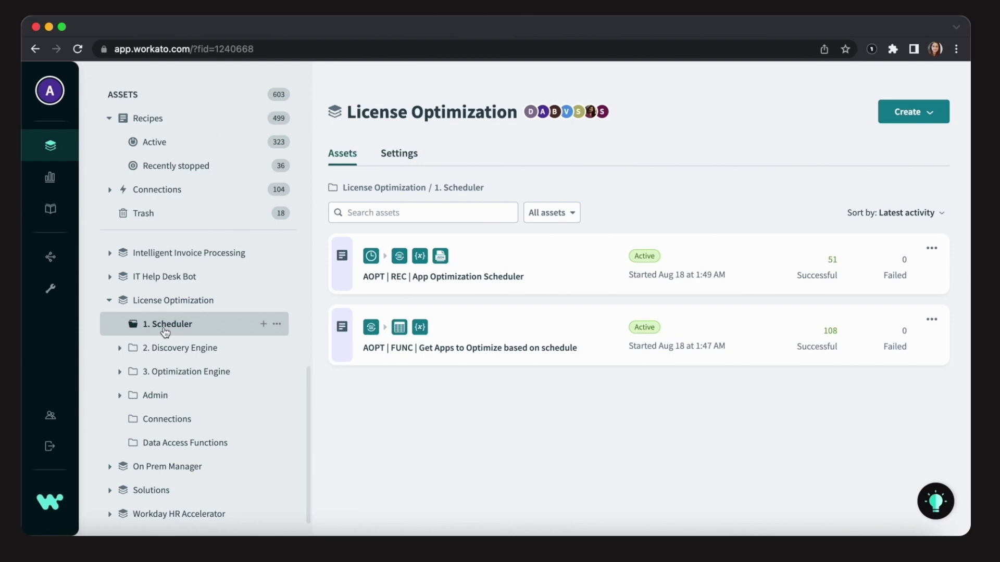
pyautogui.click(367, 276)
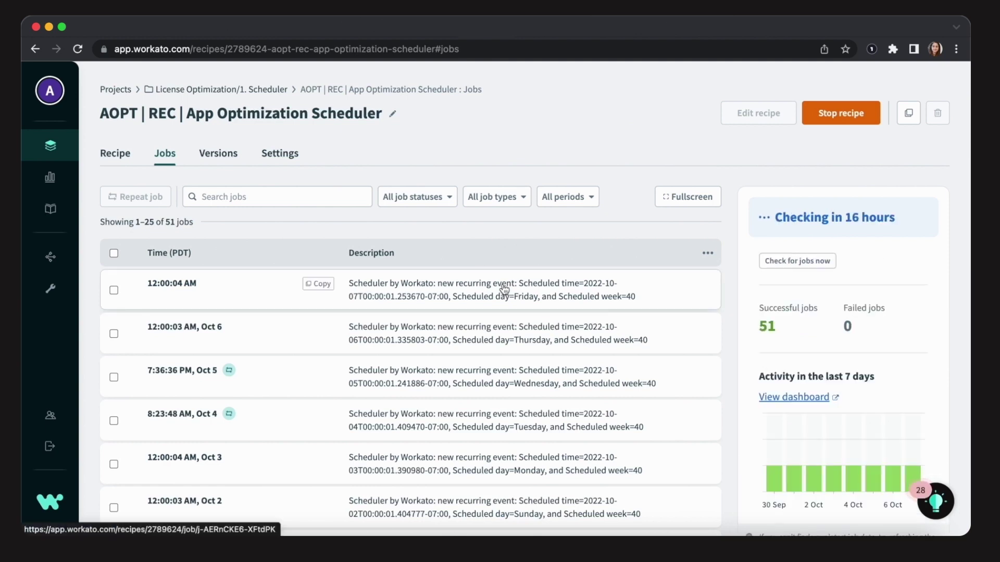
# Repeat the 12:00:04 AM job and expand the Get Apps to Optimize step's full output.
pyautogui.click(504, 289)
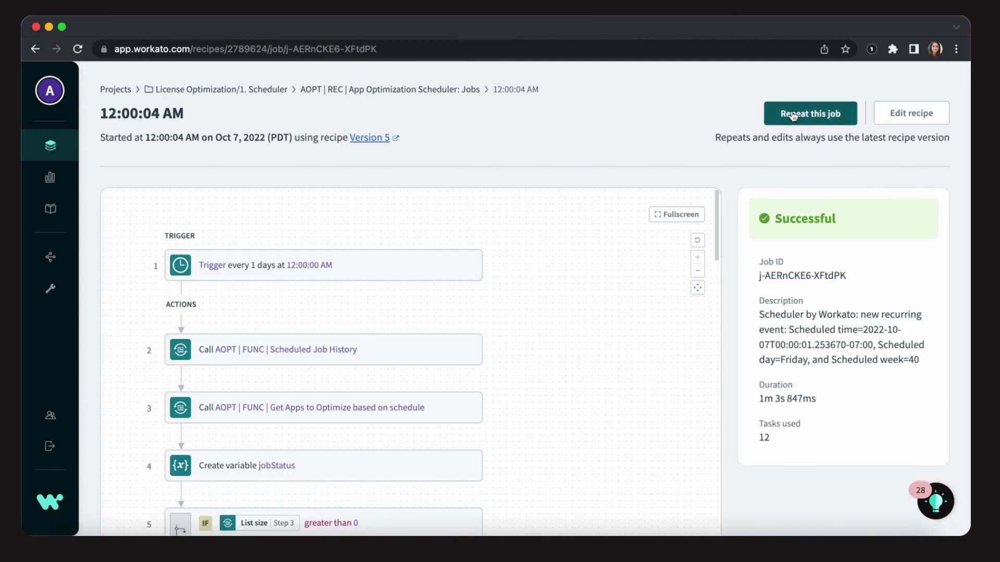
pyautogui.click(793, 116)
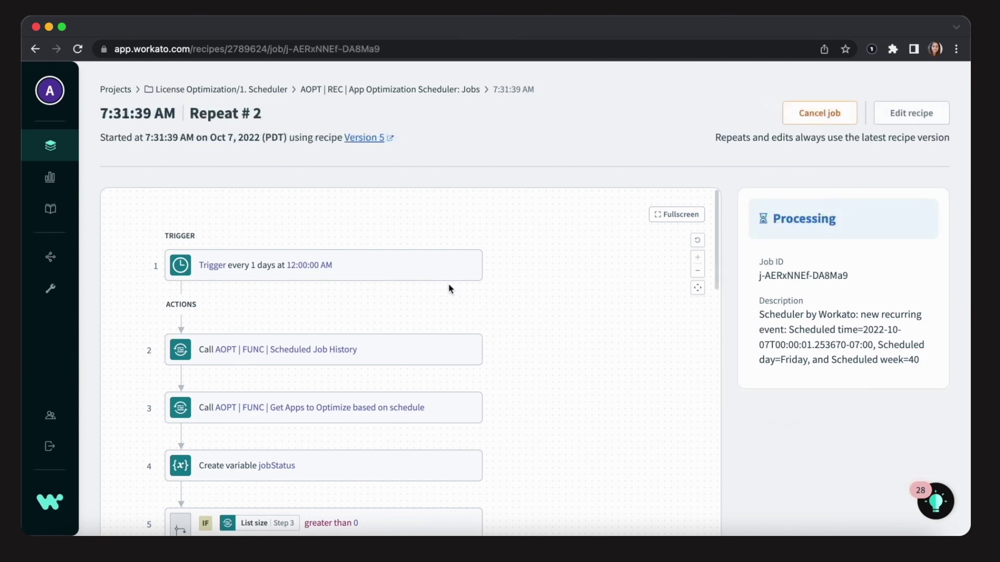
pyautogui.scroll(-3, 449, 288)
pyautogui.scroll(-2, 448, 285)
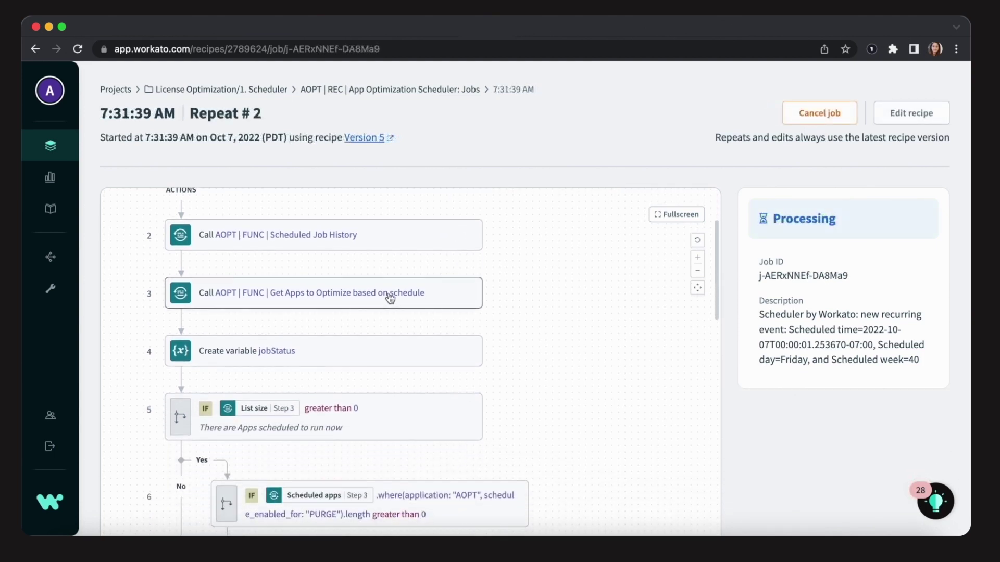
pyautogui.click(389, 296)
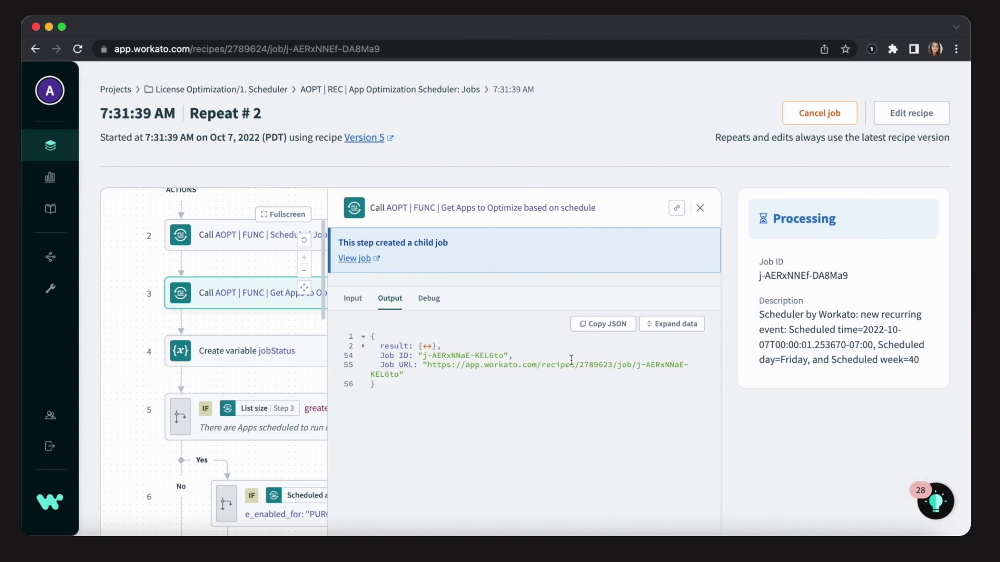
pyautogui.click(662, 325)
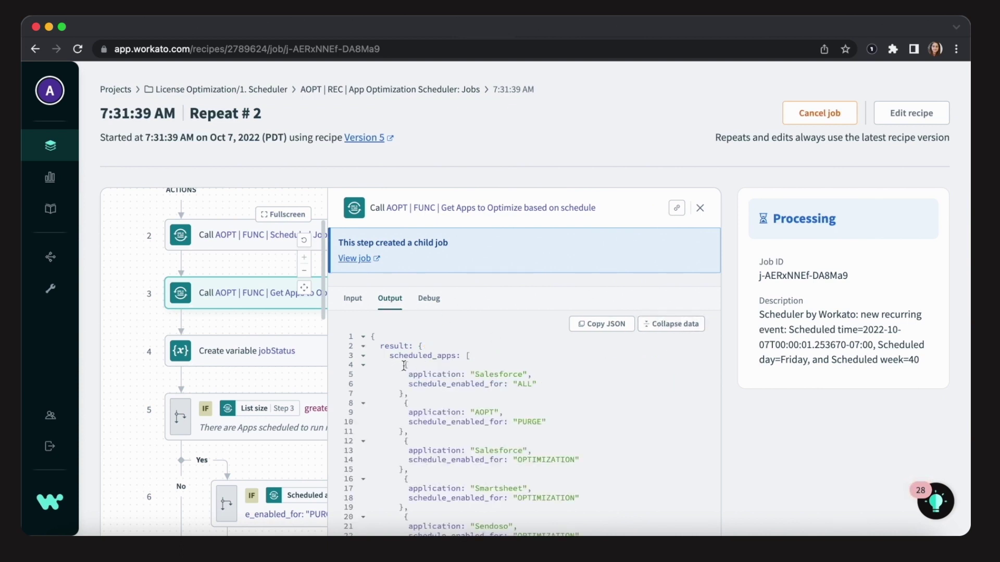
pyautogui.moveTo(404, 366)
pyautogui.mouseDown()
pyautogui.moveTo(541, 405)
pyautogui.moveTo(523, 386)
pyautogui.mouseUp()
# In Slack, decline the license in the latest Salesforce reminder from the License Optimization Bot.
pyautogui.click(474, 558)
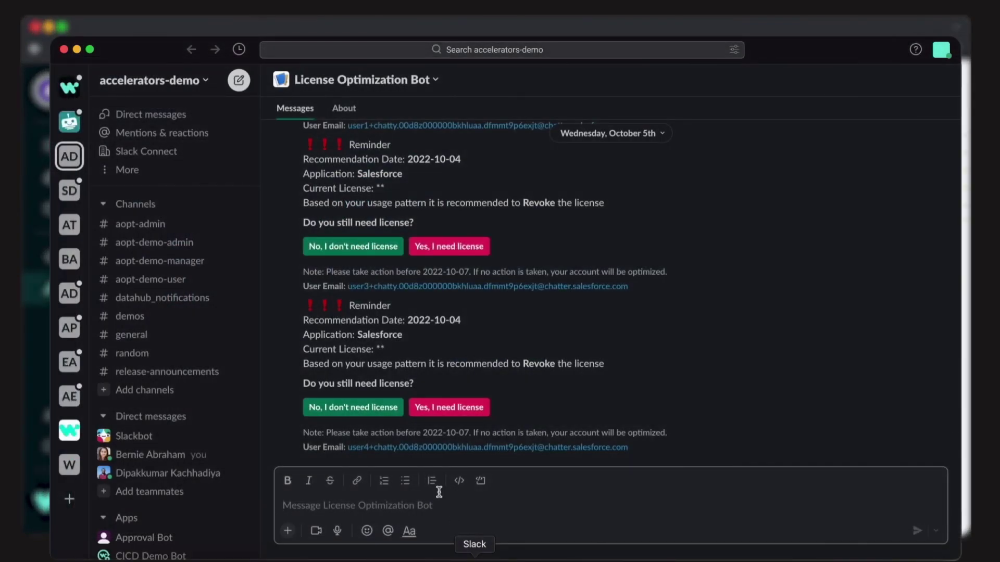
pyautogui.moveTo(468, 328)
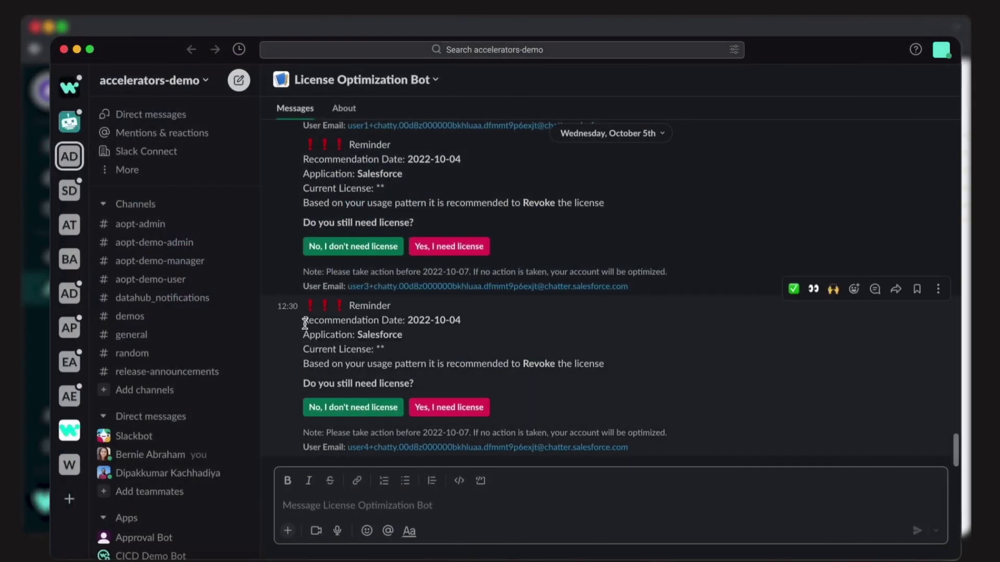
pyautogui.moveTo(303, 320)
pyautogui.mouseDown()
pyautogui.moveTo(635, 411)
pyautogui.moveTo(667, 449)
pyautogui.mouseUp()
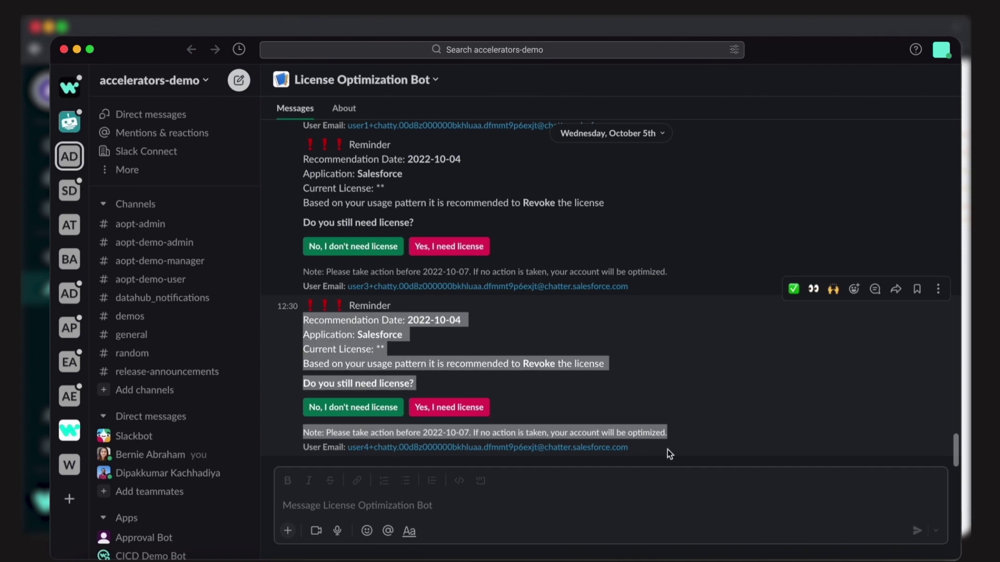
pyautogui.click(440, 343)
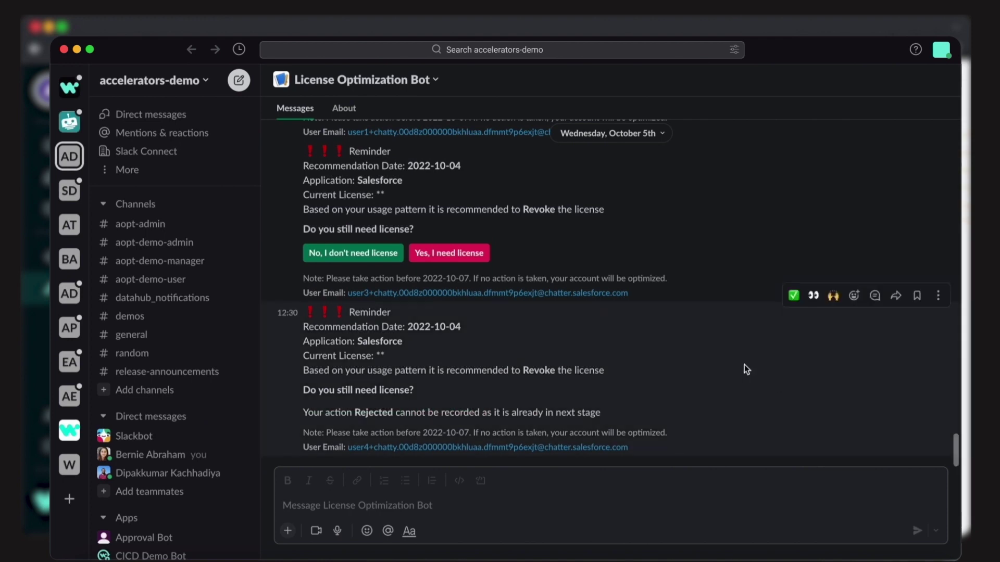
# Answer the user3 reminder's license question with the reason 'Planned for future use'.
pyautogui.scroll(3, 745, 364)
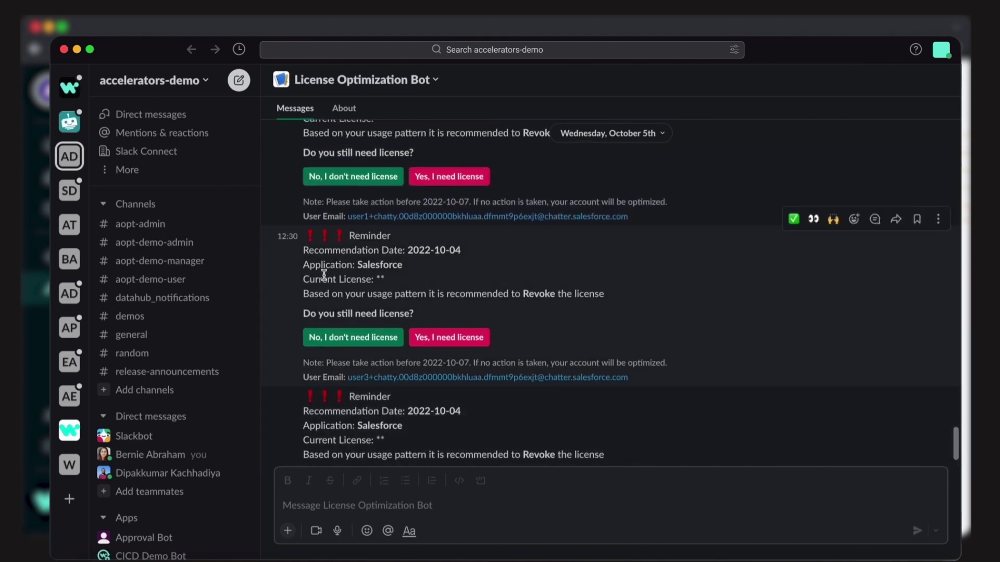
pyautogui.click(440, 343)
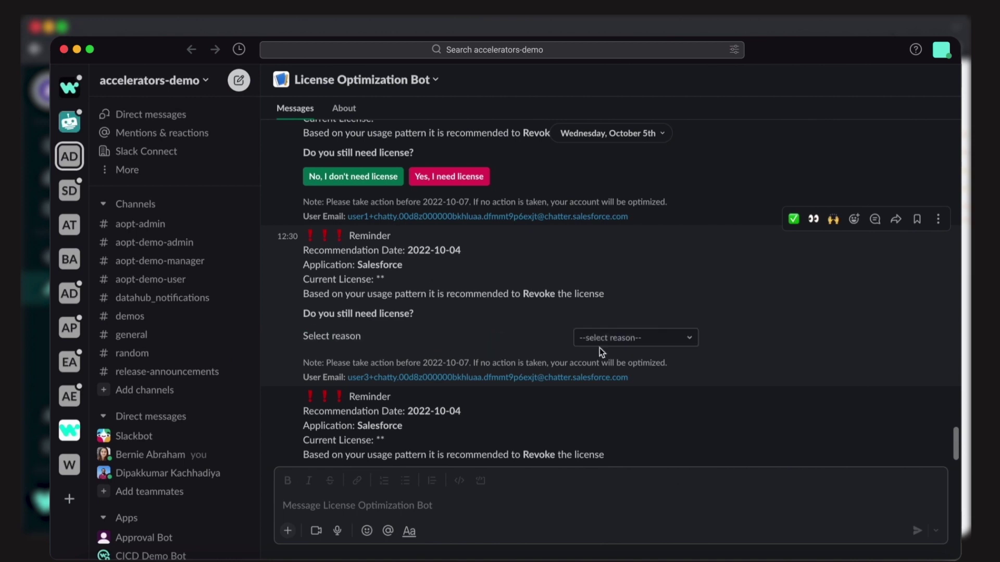
pyautogui.click(600, 342)
pyautogui.click(612, 360)
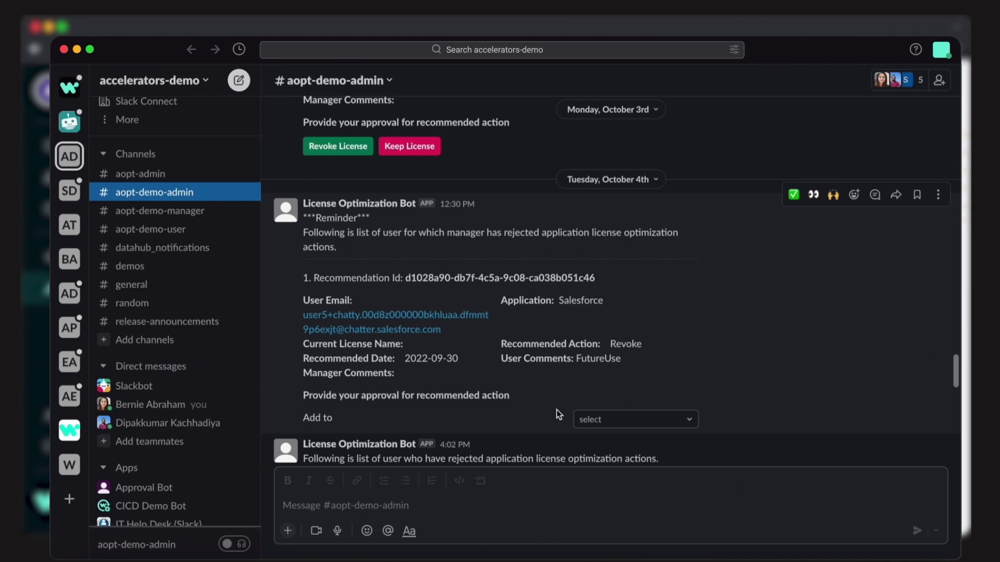
# Open the 'Add to' dropdown to see the lists this user can join.
pyautogui.click(601, 420)
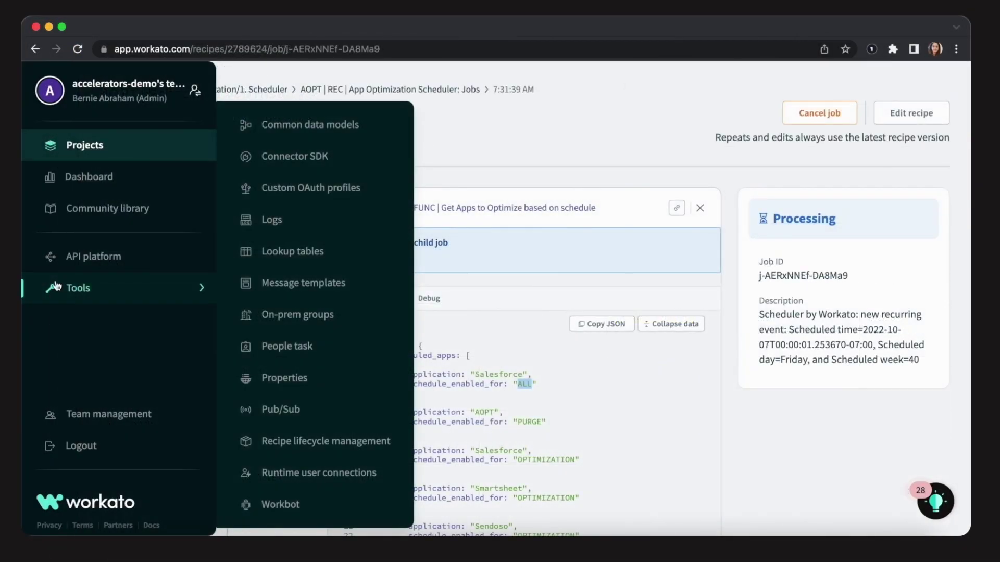
# Search lookup tables for 'sched' and open AOPT | Scheduled Job History.
pyautogui.click(309, 258)
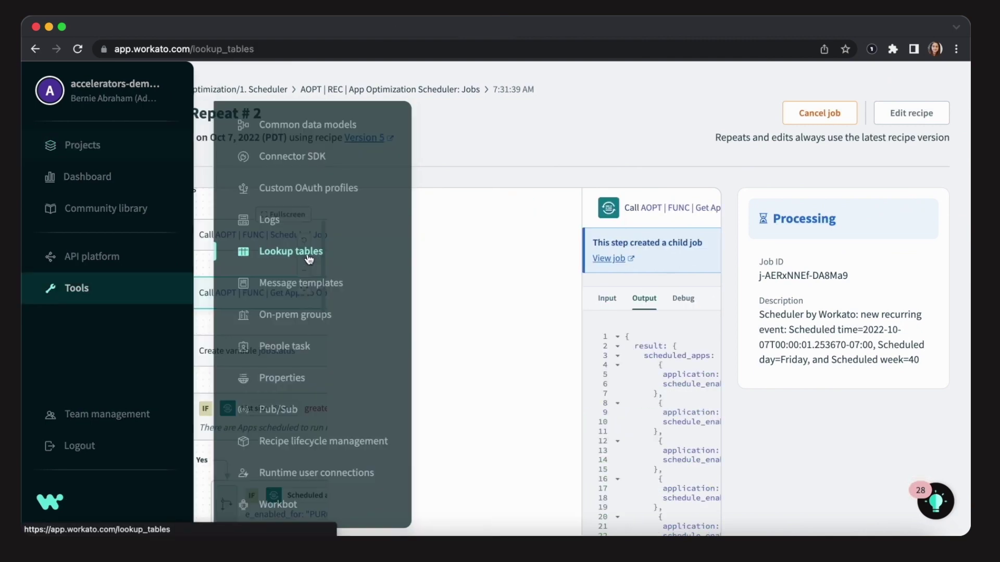
pyautogui.click(323, 161)
pyautogui.write('sched')
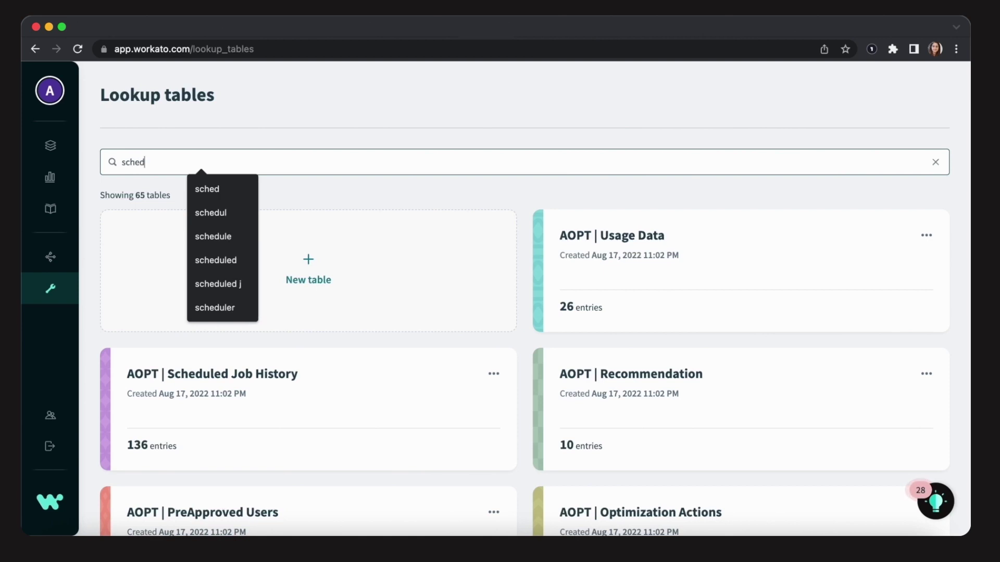
pyautogui.click(699, 267)
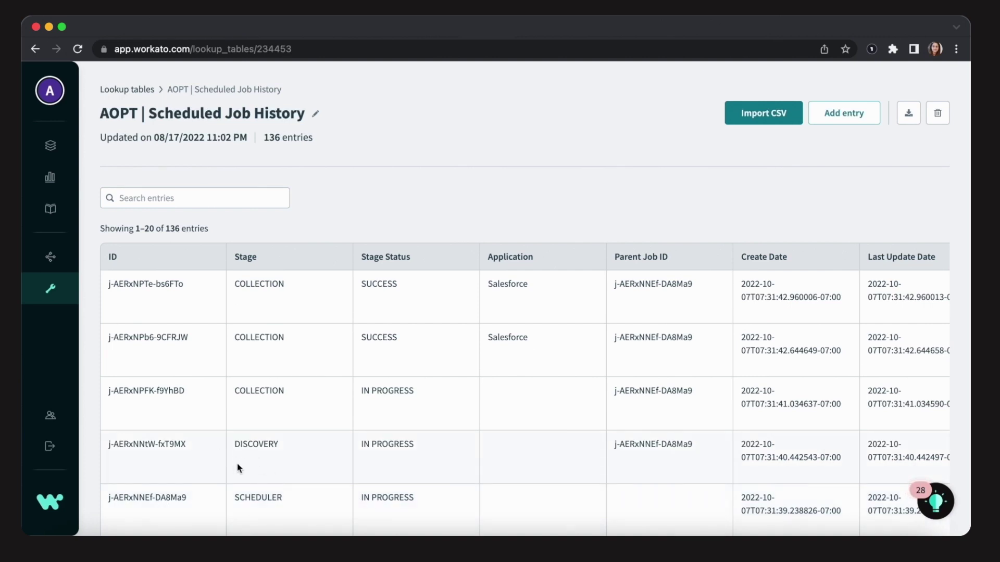
# Find every row linked to scheduler job ID j-AERxNNEf-DA8Ma9.
pyautogui.moveTo(188, 500); pyautogui.dragTo(108, 502)
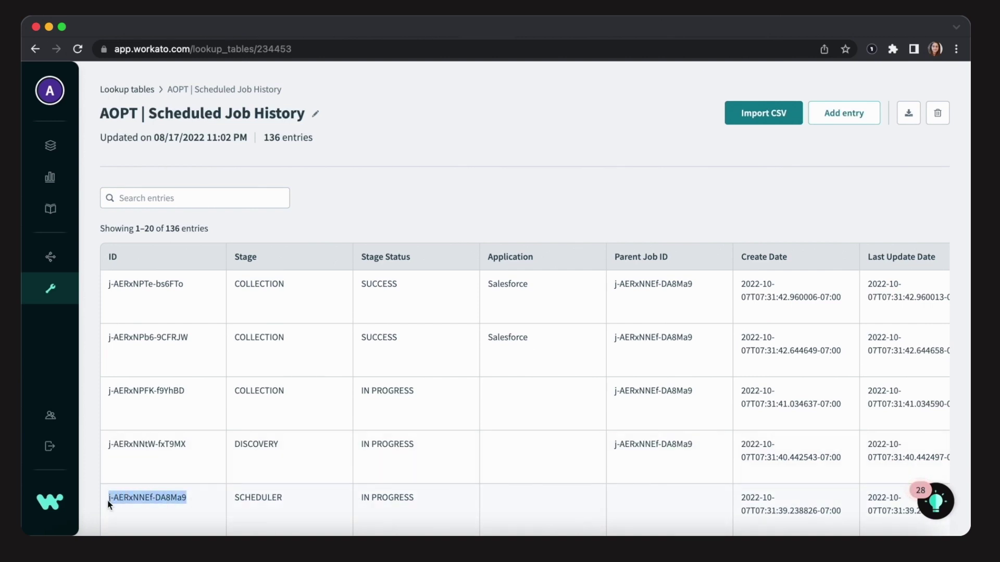
pyautogui.press('super+f')
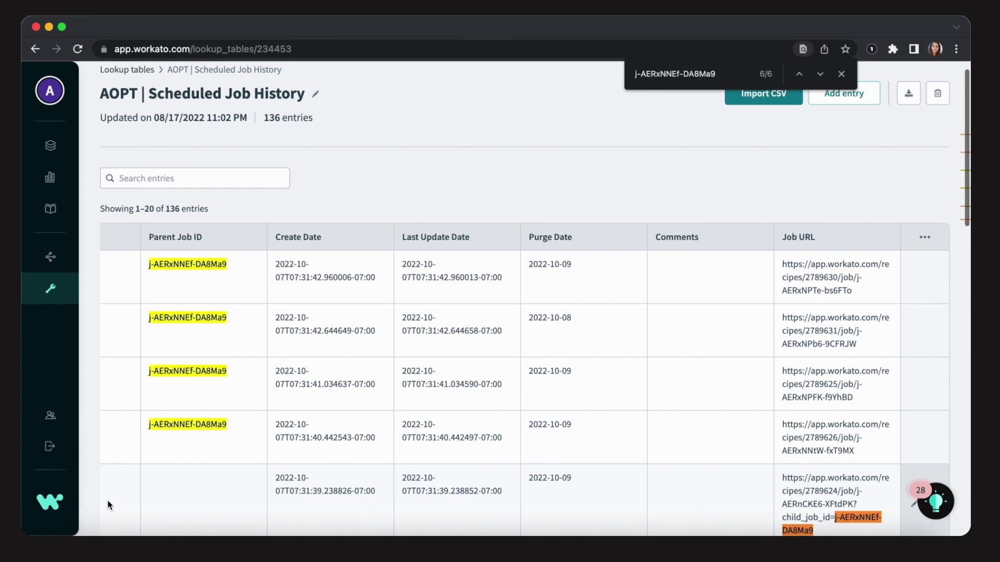
pyautogui.hscroll(-5, 214, 459)
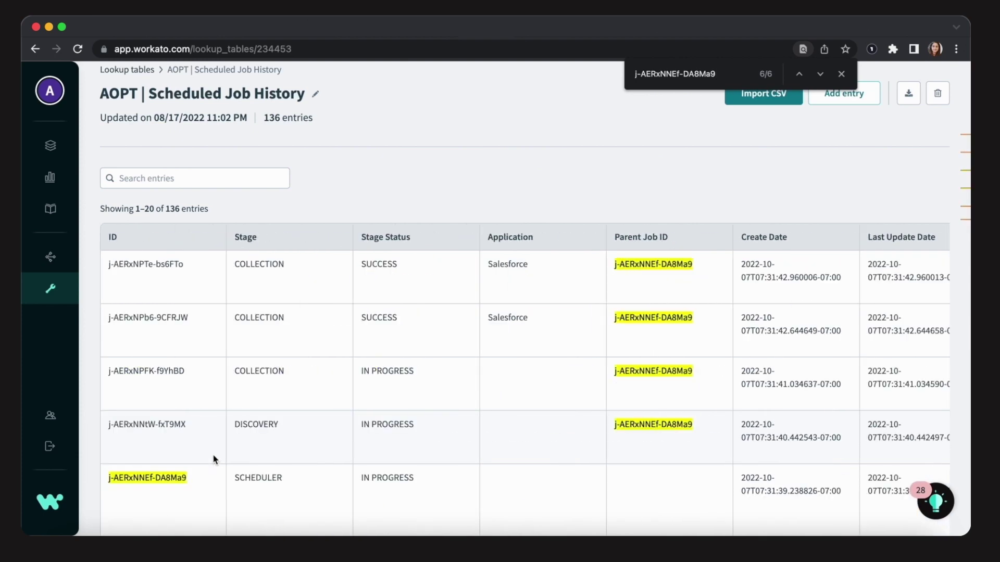